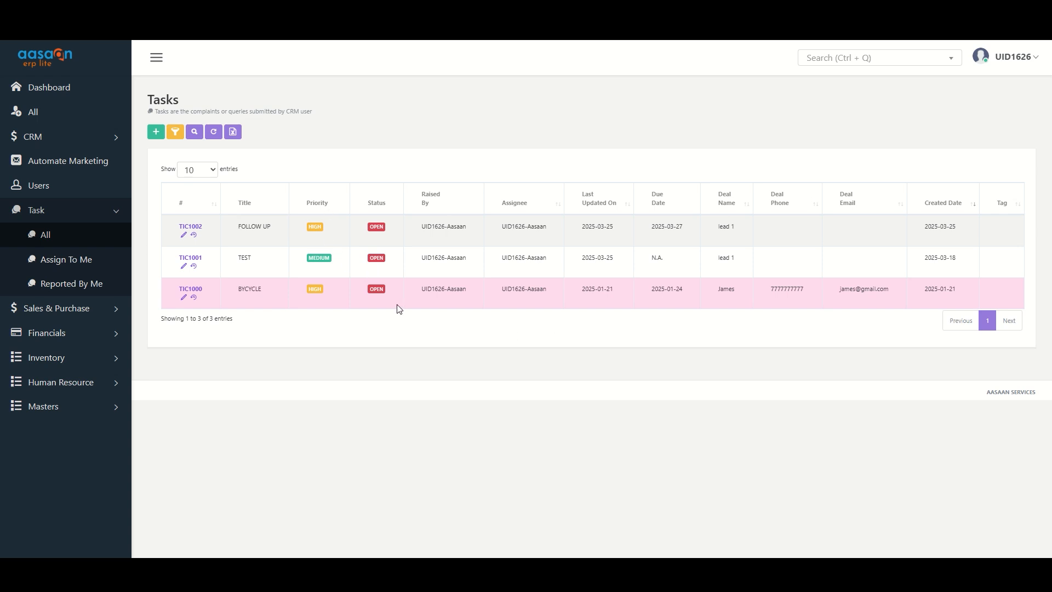
Step: Start a new task and link it to the deal/lead "lead 2"
click(156, 133)
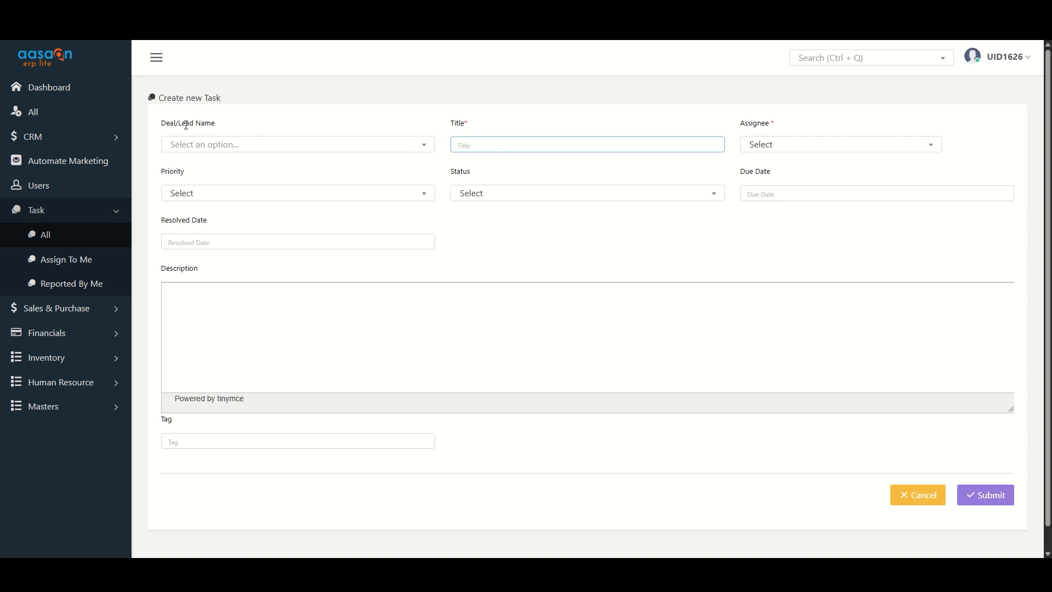
click(228, 144)
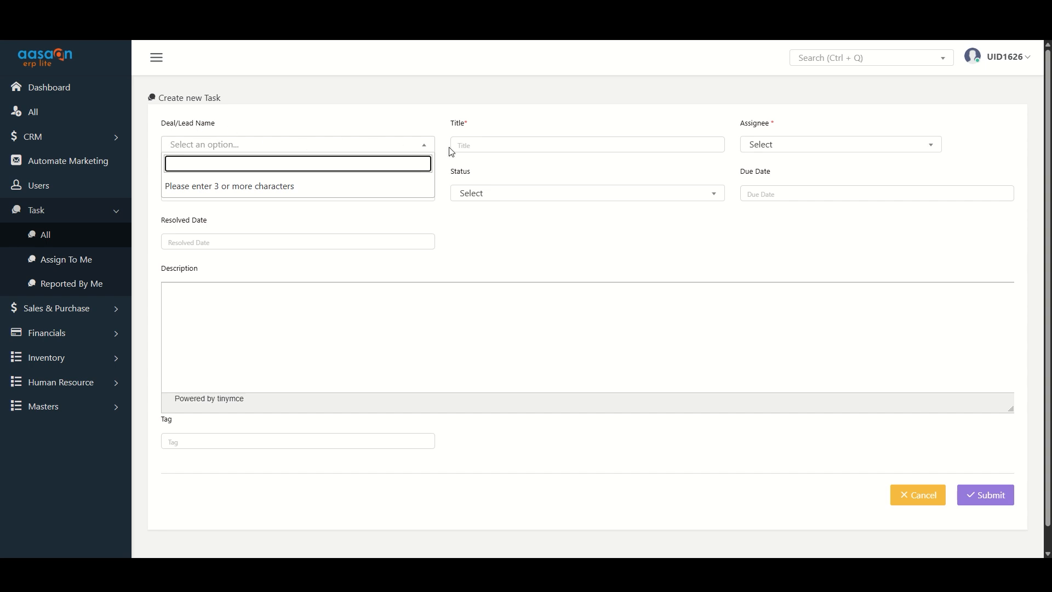
click(355, 144)
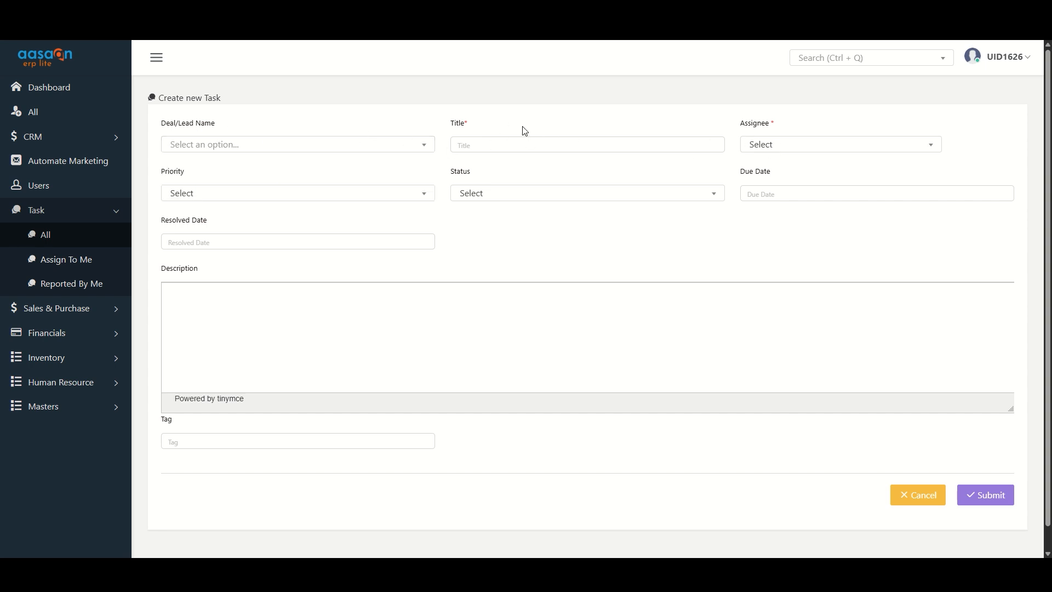
click(233, 145)
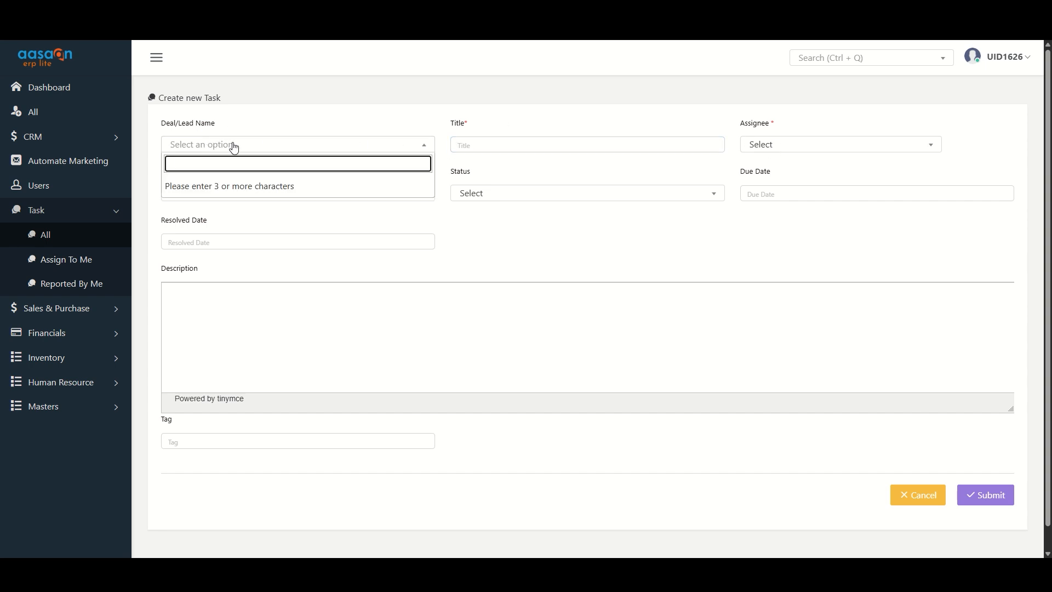
text(Lead)
click(211, 232)
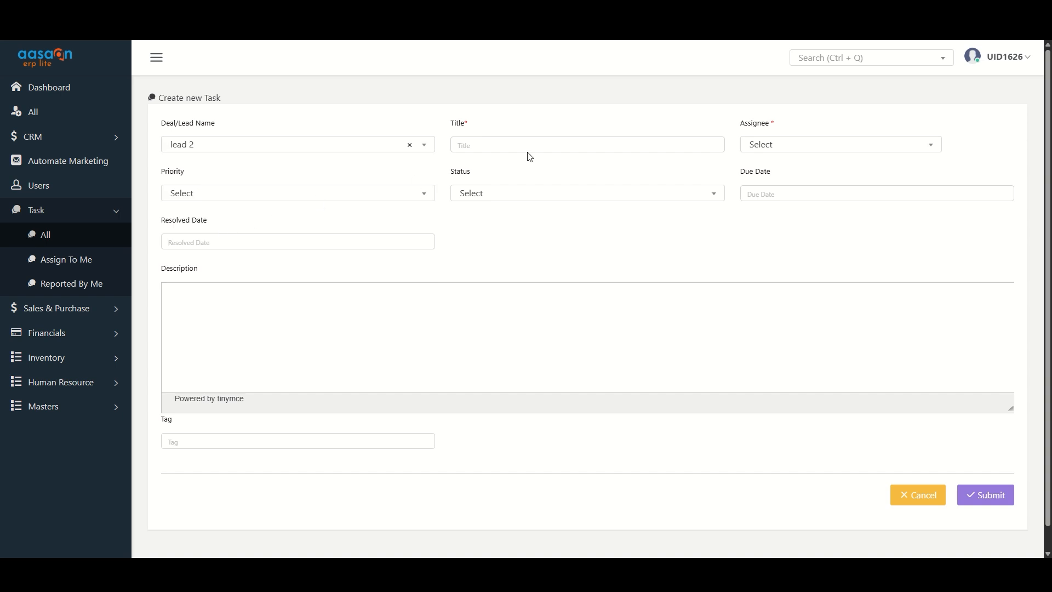
Step: Enter "CALL THEM" as the new task's title
click(526, 147)
text(F)
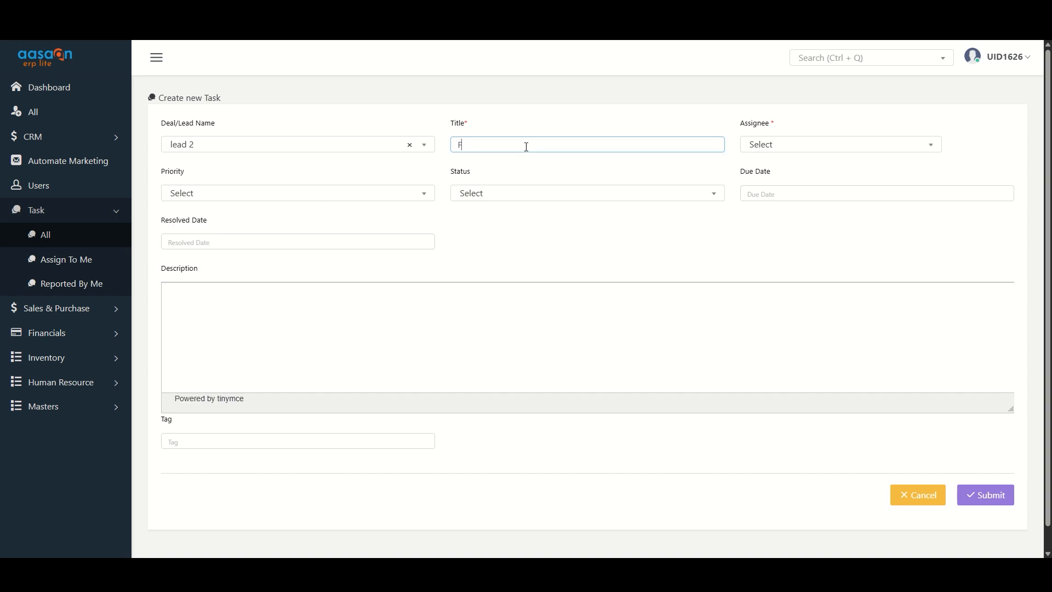
key(BackSpace)
text(CALL)
key(BackSpace)
text(L TH)
key(BackSpace)
key(BackSpace)
text(THEM)
Step: Assign the new task to the Aasaan user and set its priority to MEDIUM
click(789, 144)
click(783, 212)
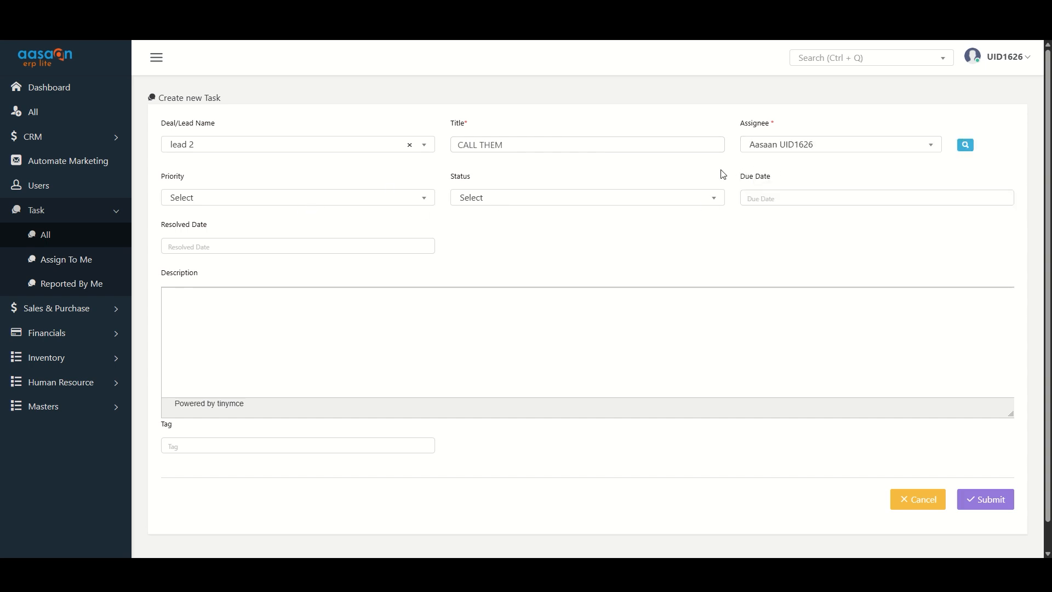
click(841, 148)
click(841, 148)
click(294, 198)
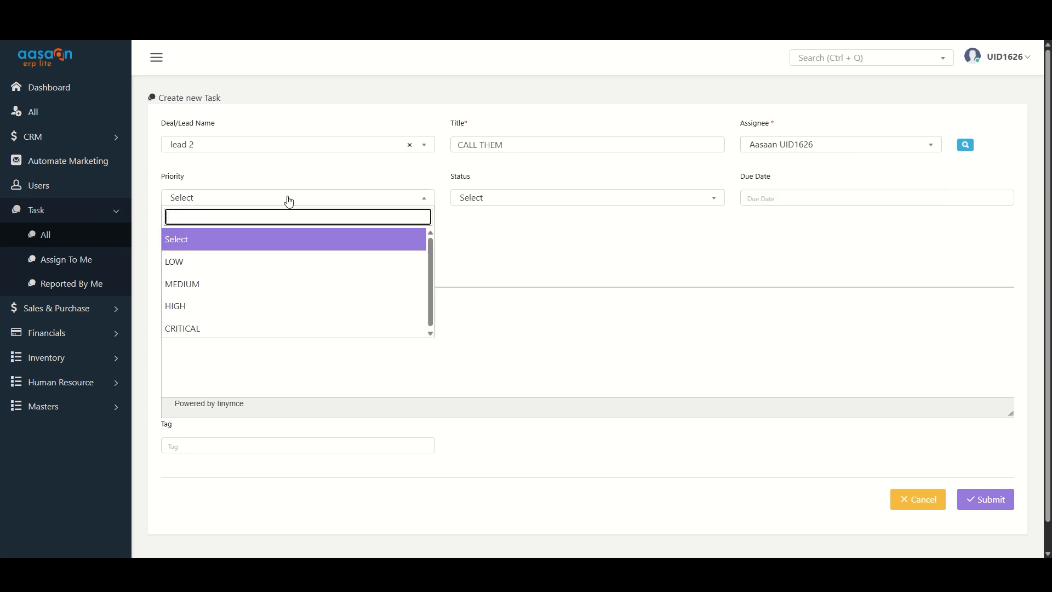
click(211, 285)
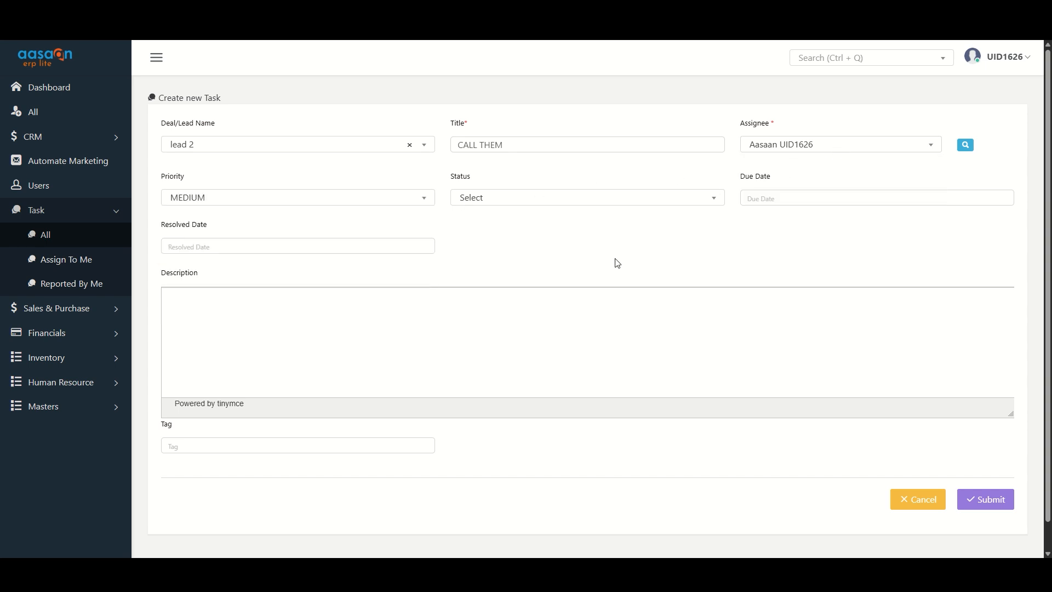
Step: Set the new task's status to ASSIGNED and its due date to 27/03/2025
click(496, 201)
click(503, 282)
click(505, 200)
click(501, 284)
click(789, 199)
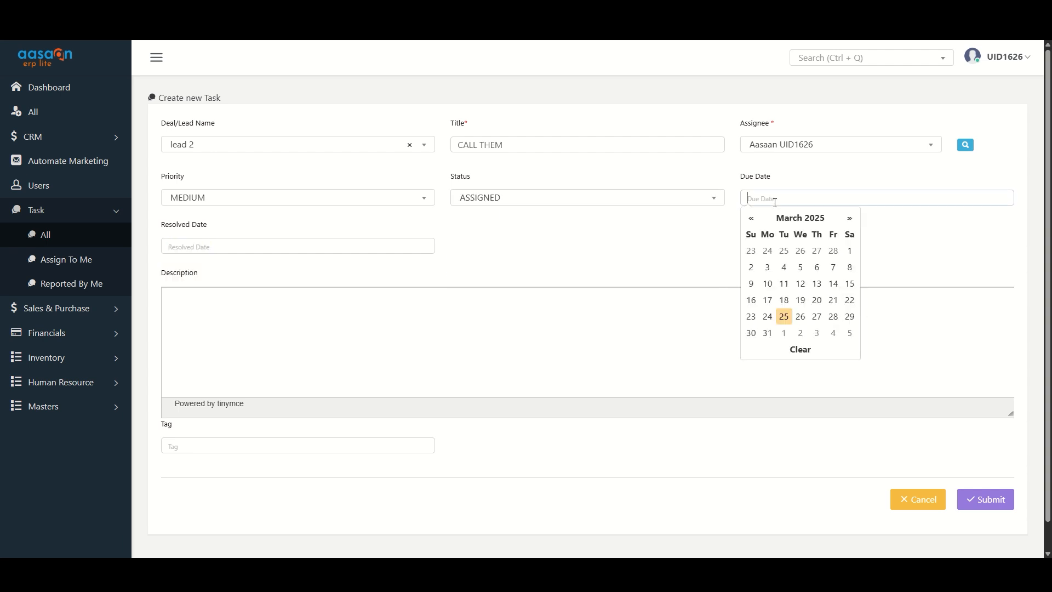
click(817, 318)
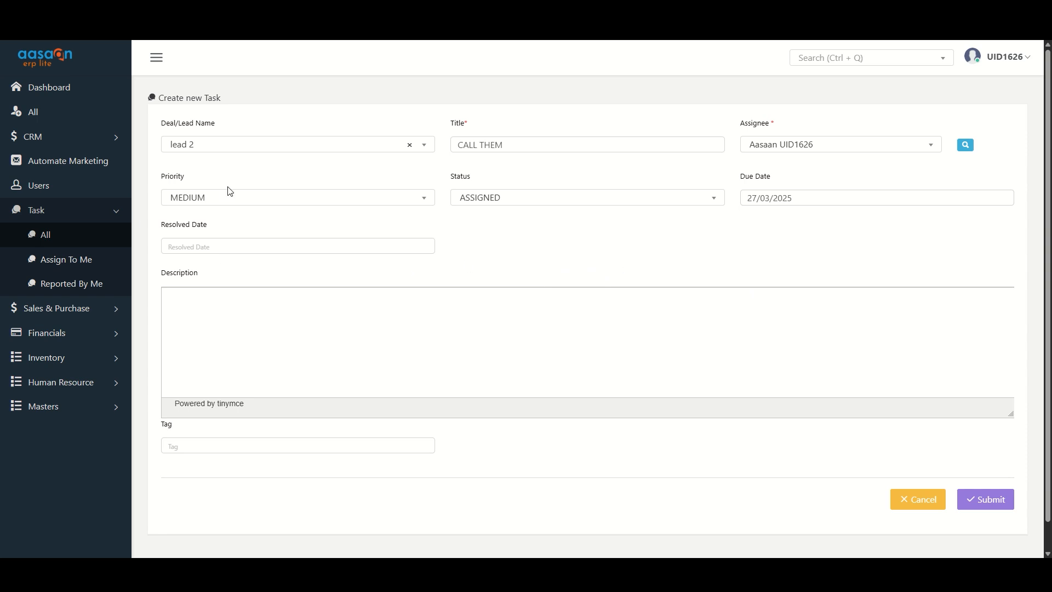
Step: Enter the description "TEST" and submit the new task
click(410, 336)
text(TEST)
click(979, 497)
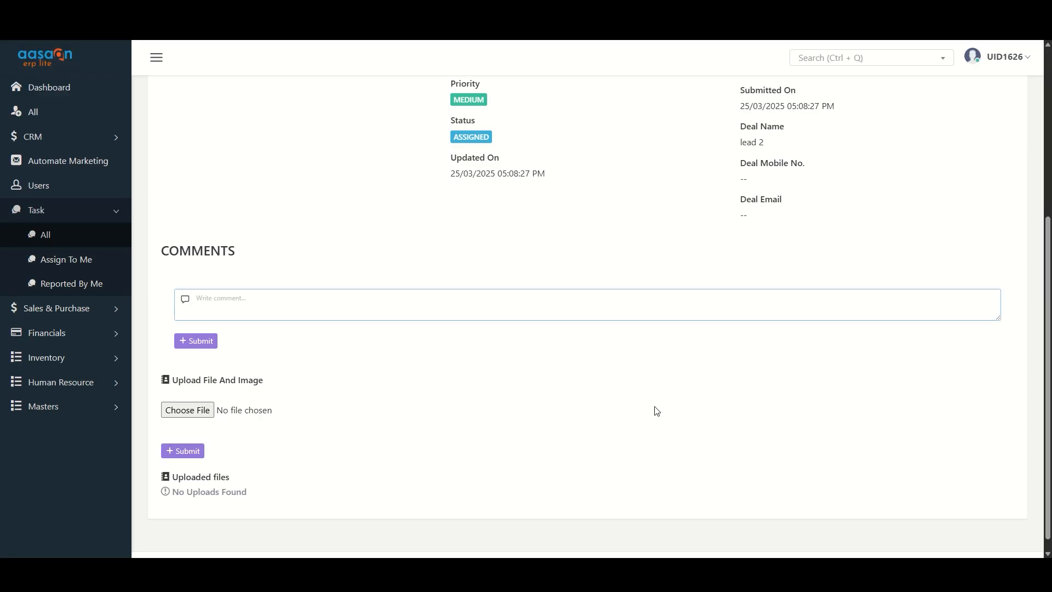
Step: Review the created task's details page, including its comments and file upload sections
scroll(657, 411, up, 4)
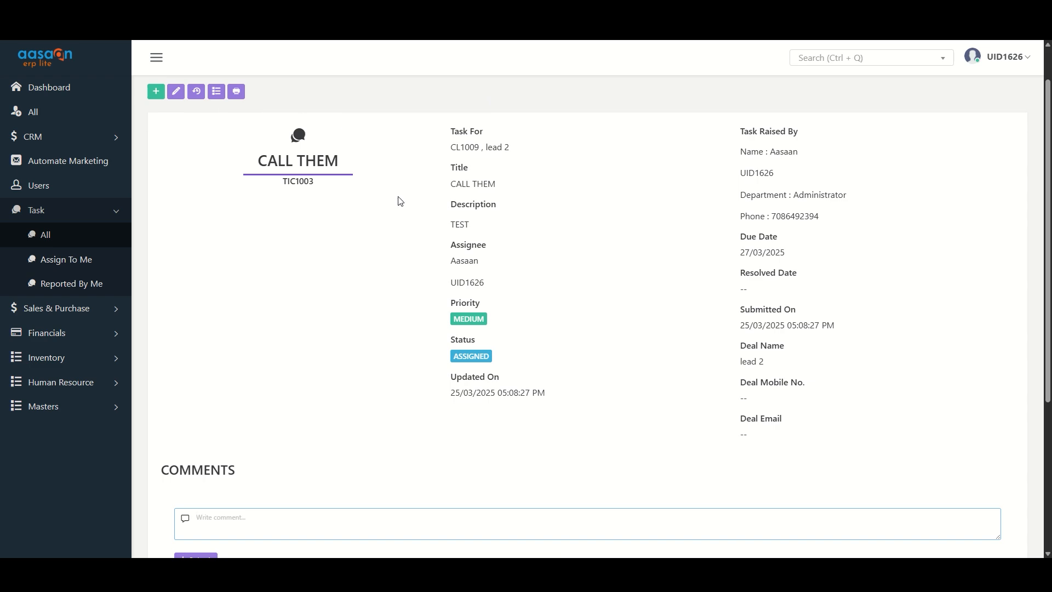
scroll(569, 353, down, 3)
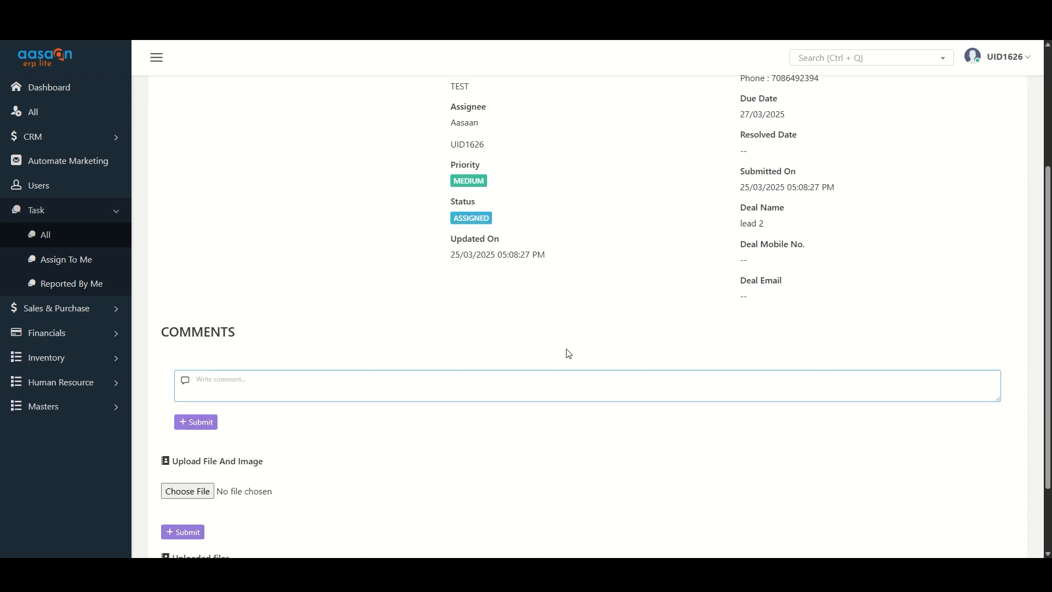
scroll(547, 339, up, 3)
scroll(490, 323, down, 5)
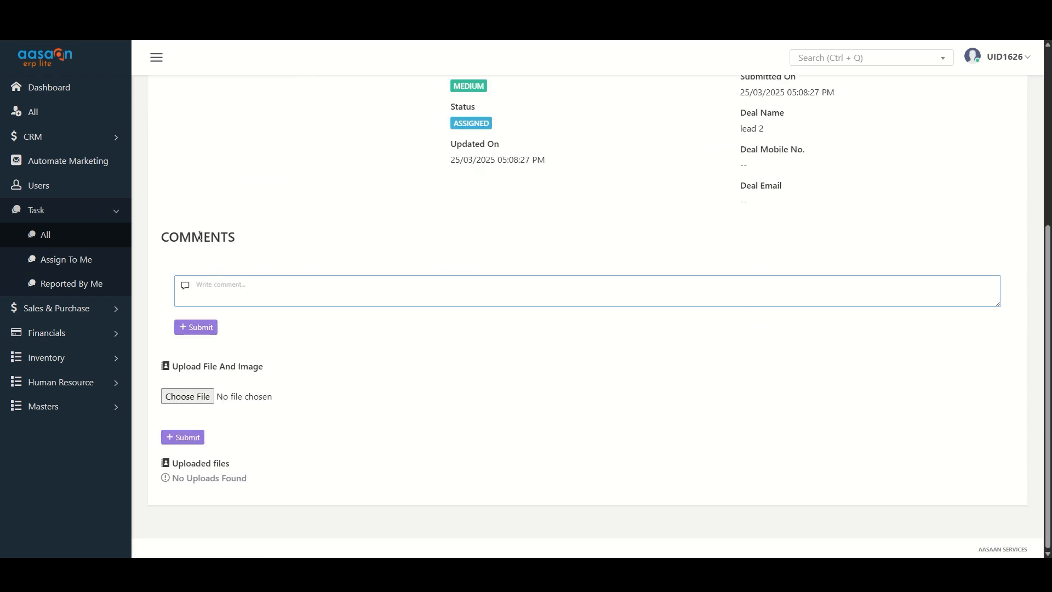
click(188, 257)
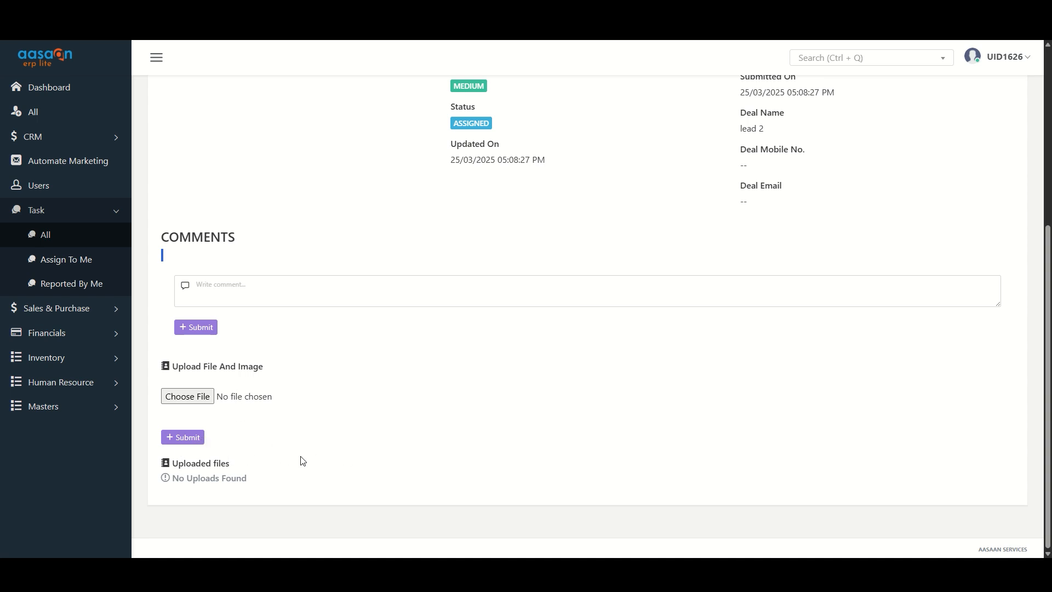
scroll(289, 375, up, 3)
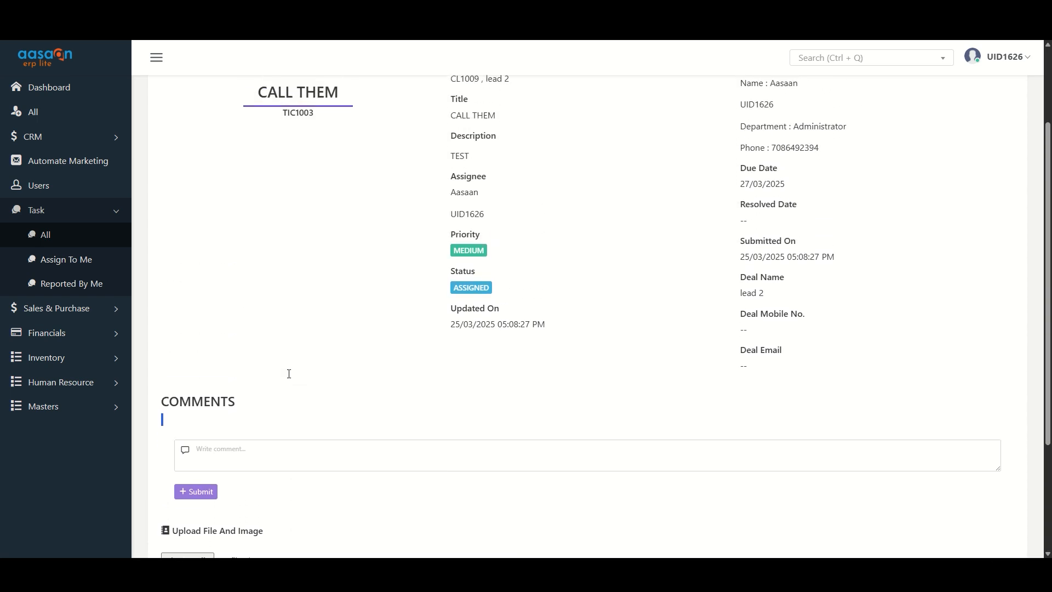
scroll(289, 375, up, 2)
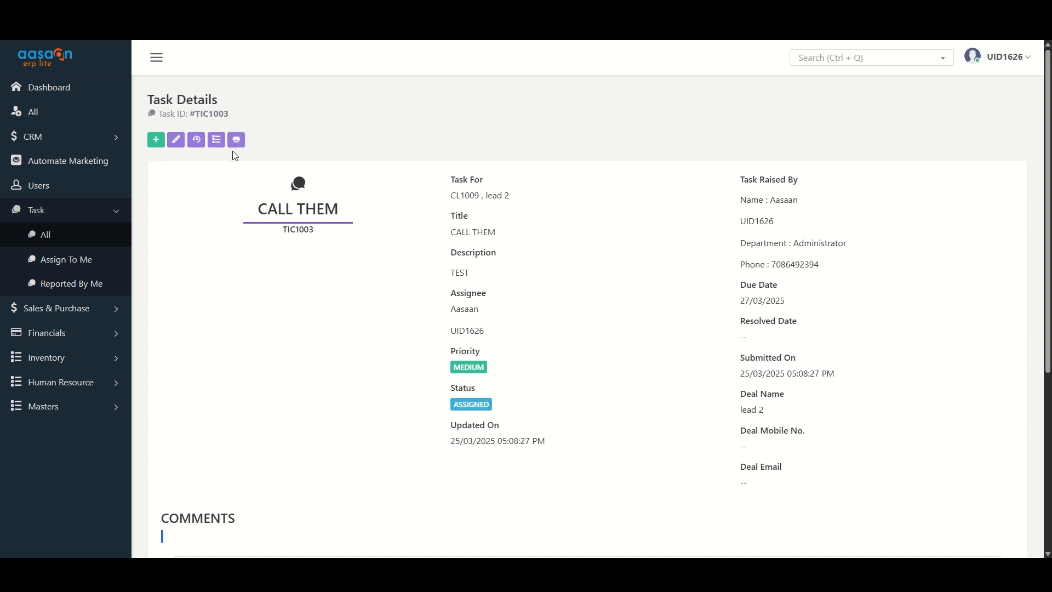
Step: Return to the list of all tasks and check the CALL THEM task's title and assignee
click(217, 140)
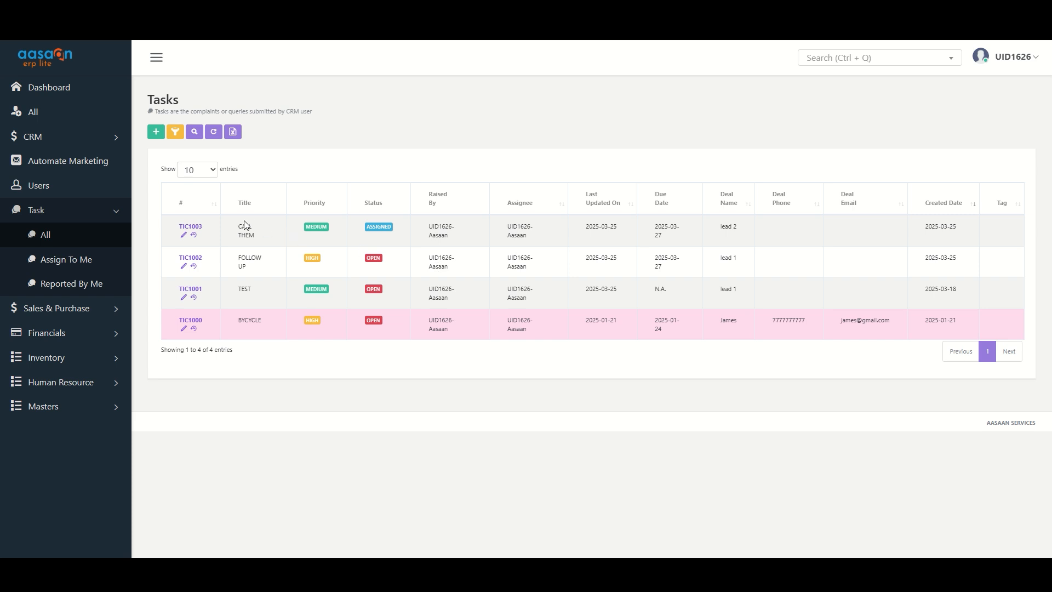
drag(237, 224, 261, 240)
drag(508, 232, 540, 239)
drag(506, 225, 530, 226)
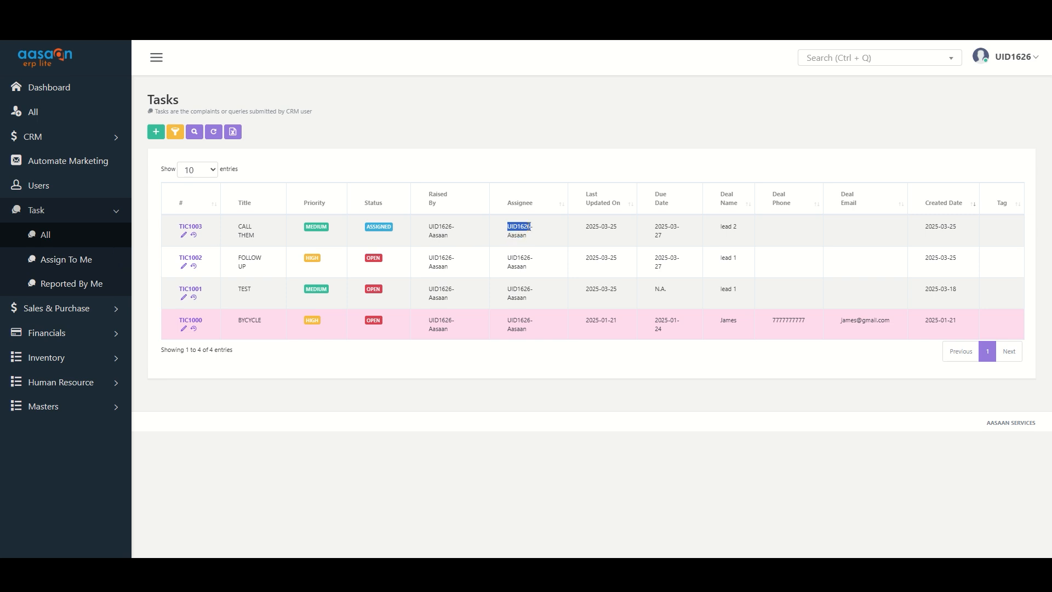
Step: Open the CALL THEM task from the tasks assigned to me, submit the comment "called and the deal have been closed" and close its details
click(59, 263)
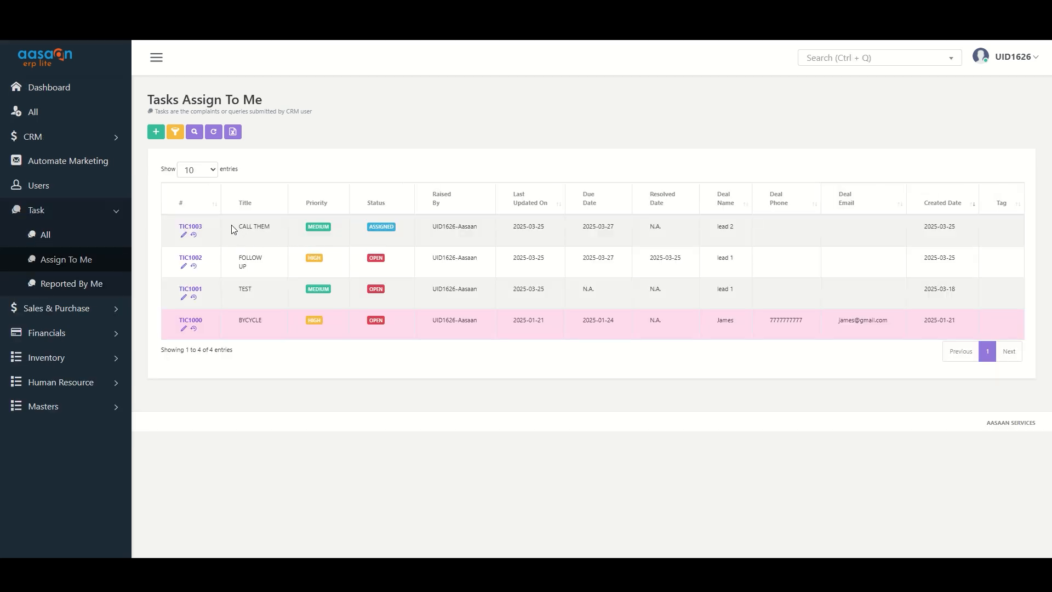
drag(235, 227, 290, 243)
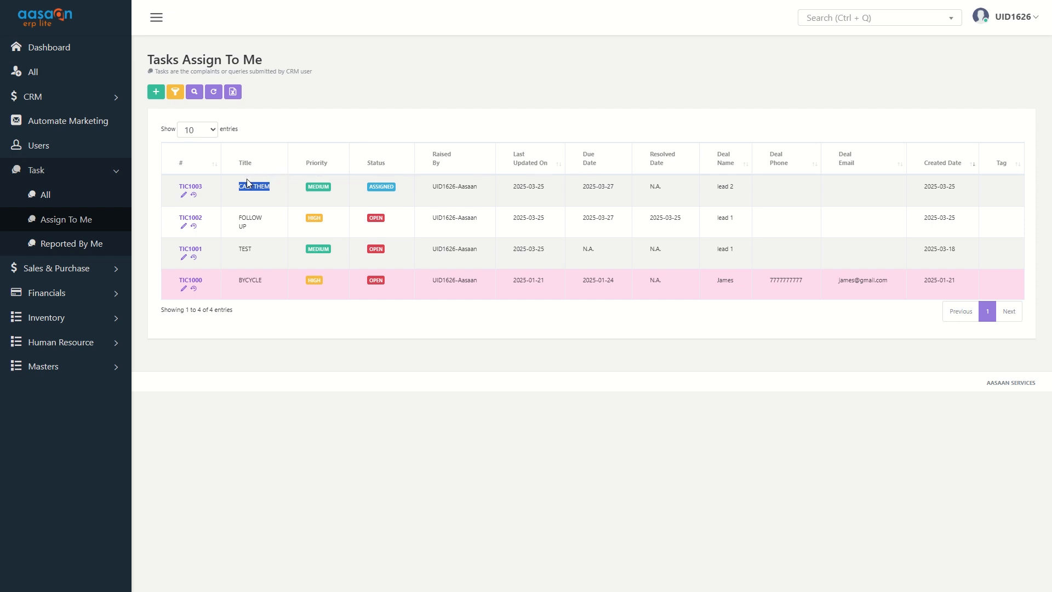
click(198, 187)
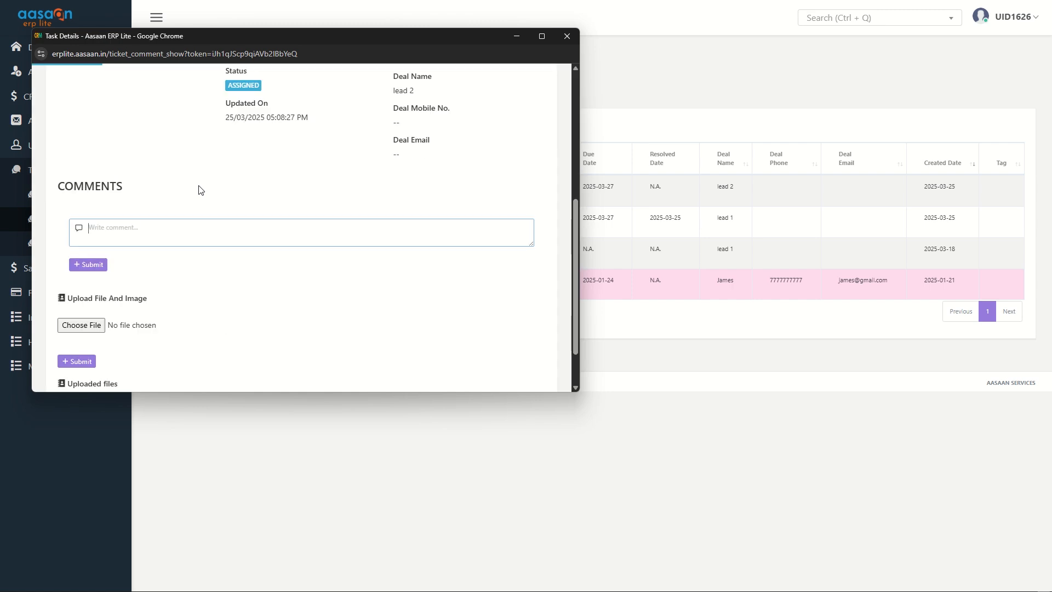
scroll(183, 200, up, 4)
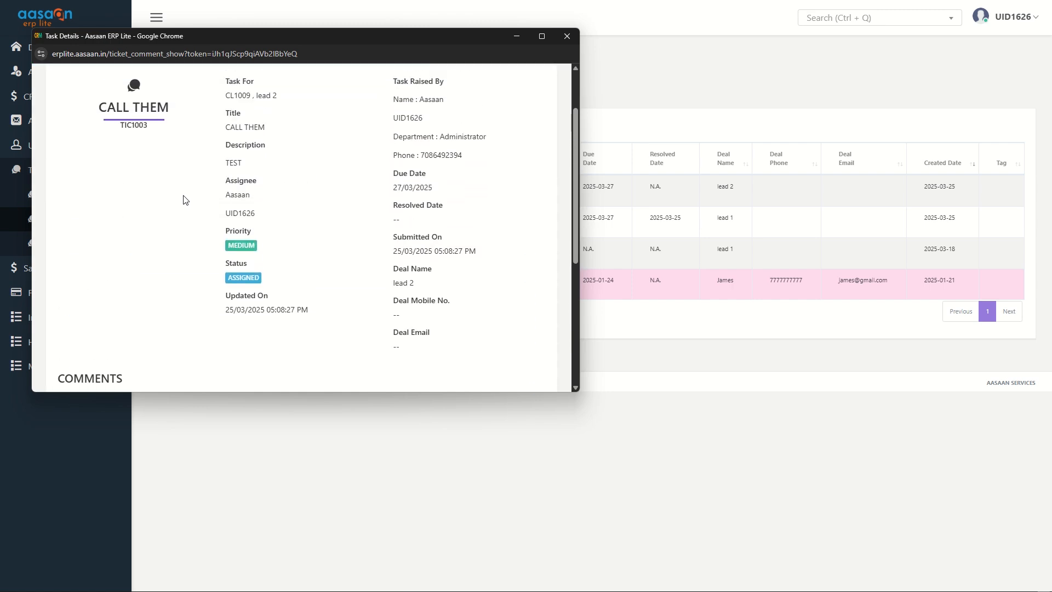
scroll(289, 182, down, 5)
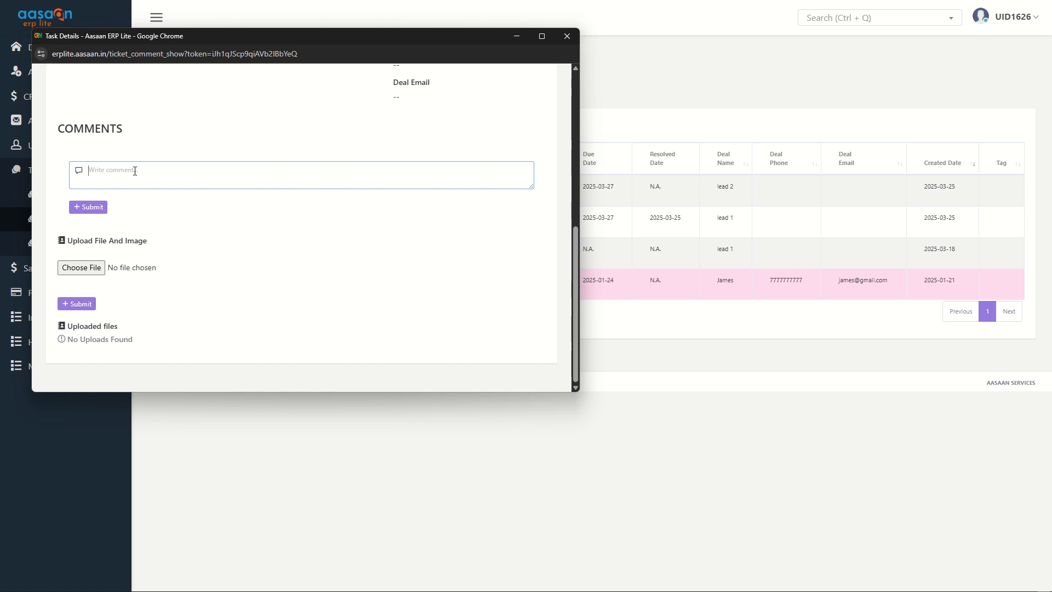
text(called and the deal have been closed)
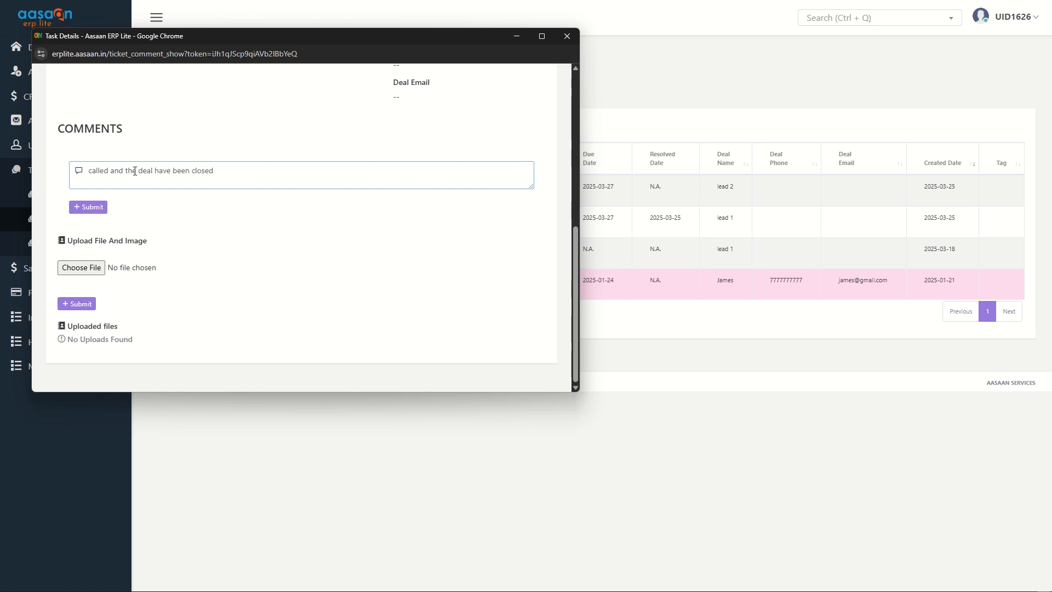
click(87, 207)
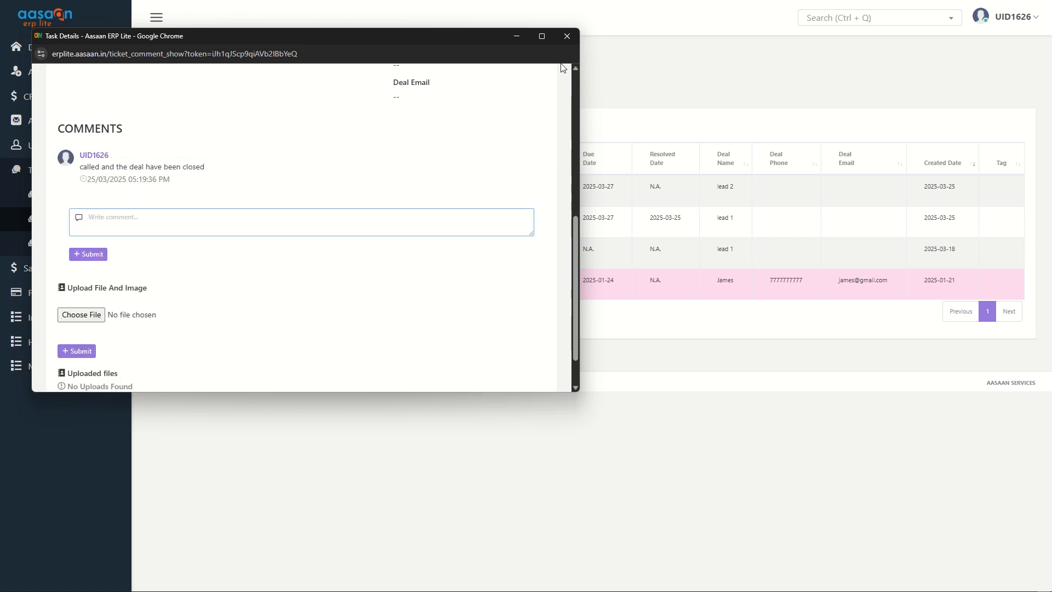
click(567, 35)
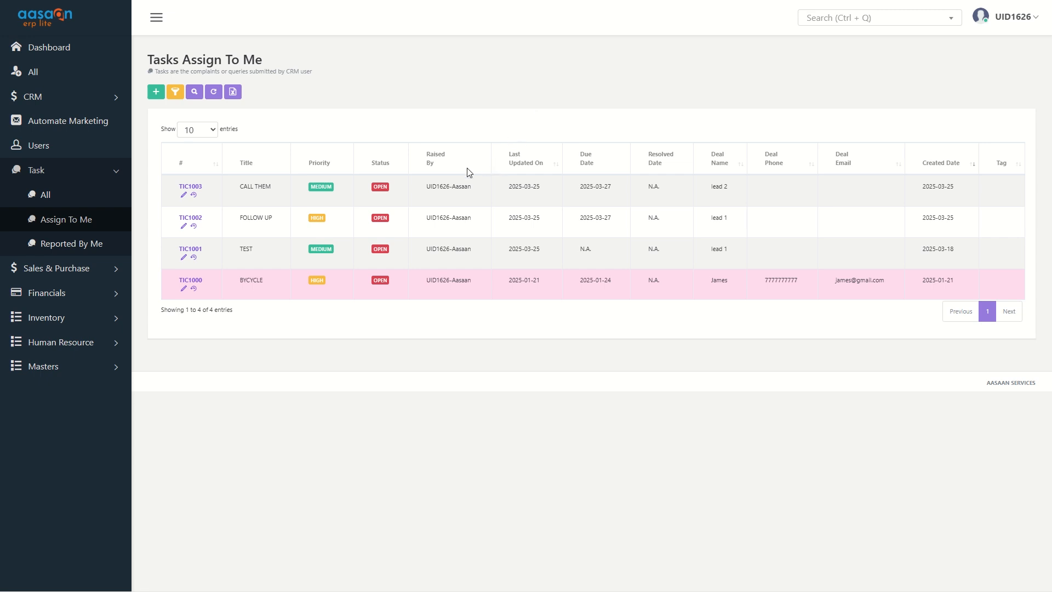
Step: Change the CALL THEM task's status to RESOLVED in the list of assigned tasks
drag(247, 186, 508, 187)
click(653, 185)
click(378, 187)
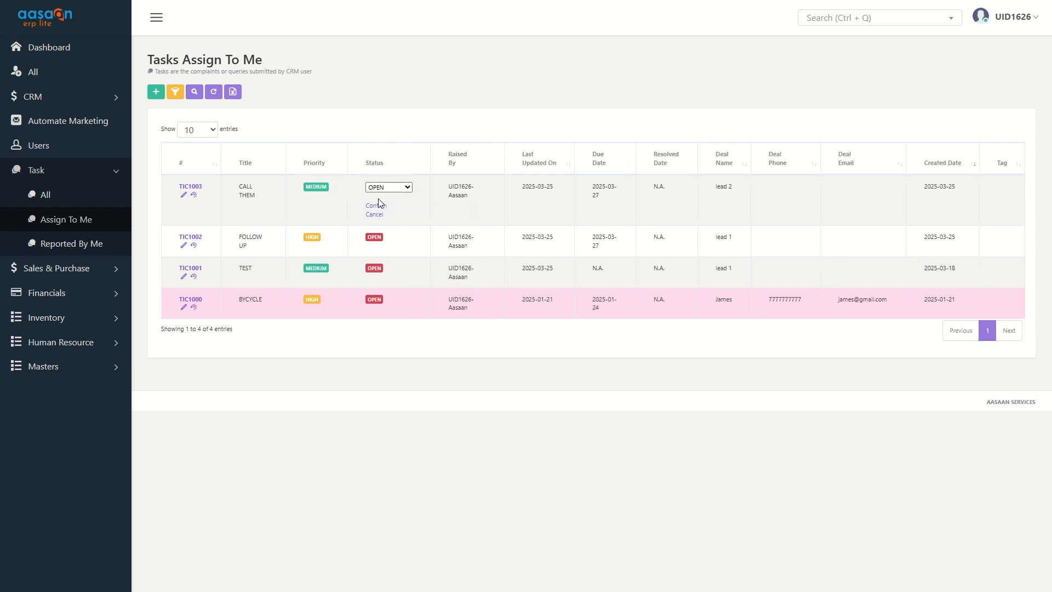
click(386, 187)
click(383, 238)
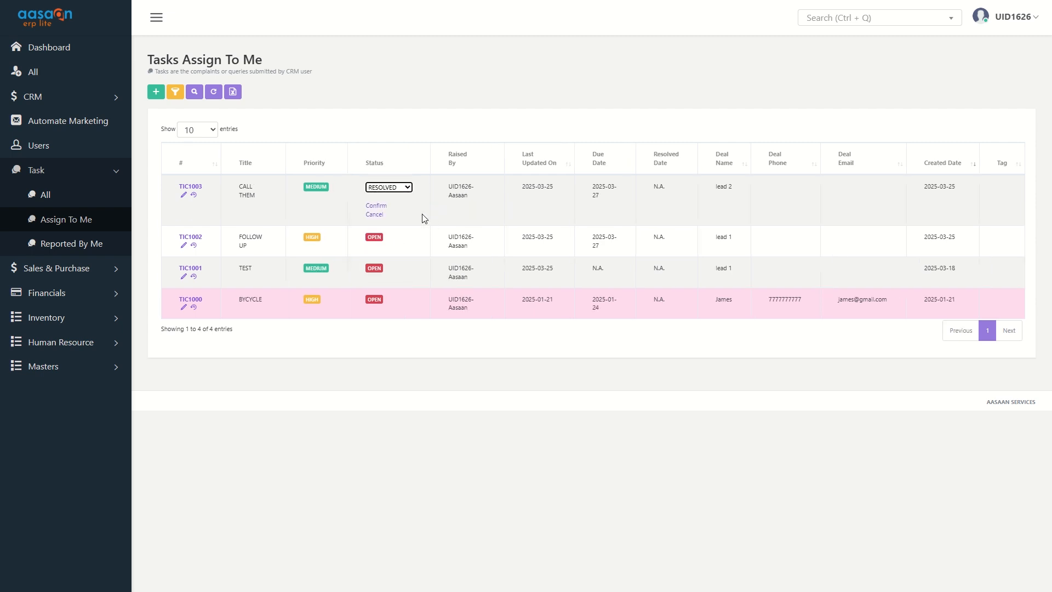
click(378, 206)
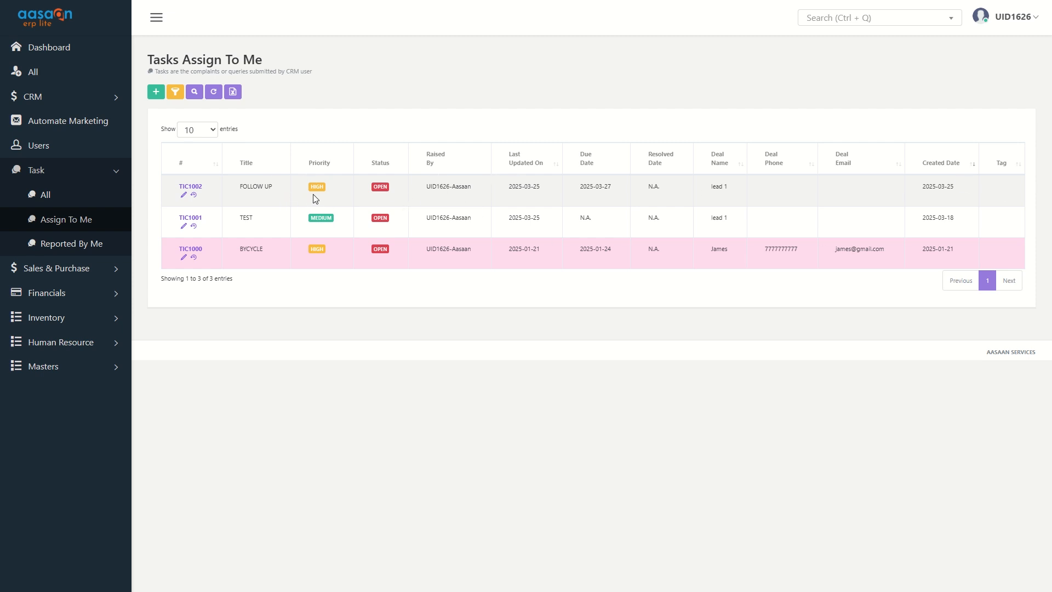
Step: Check the CALL THEM task's assignee and status in the list of all tasks, leaving the status unedited
click(78, 200)
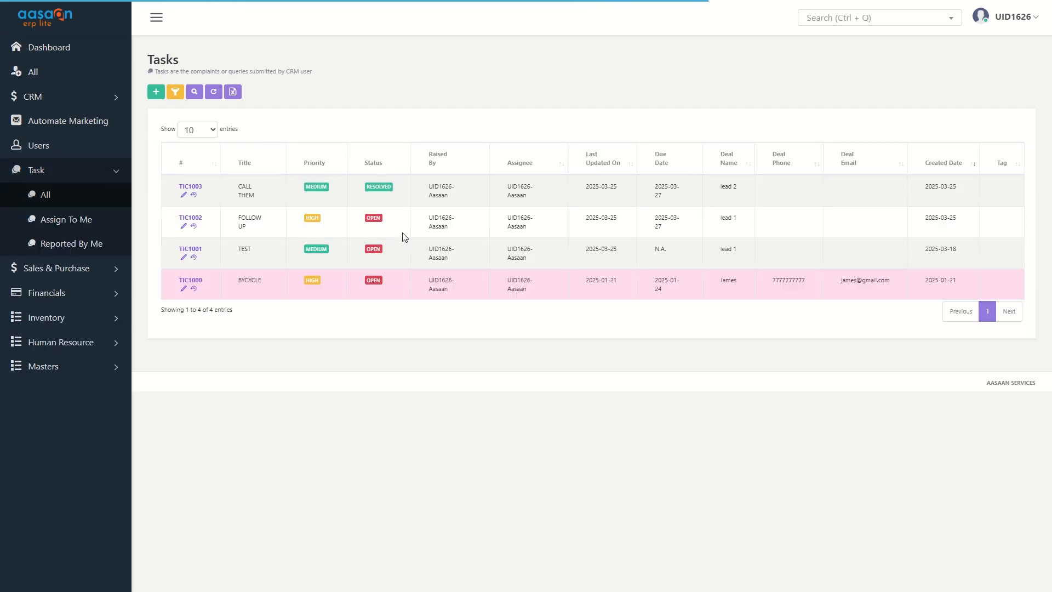
drag(229, 187, 261, 193)
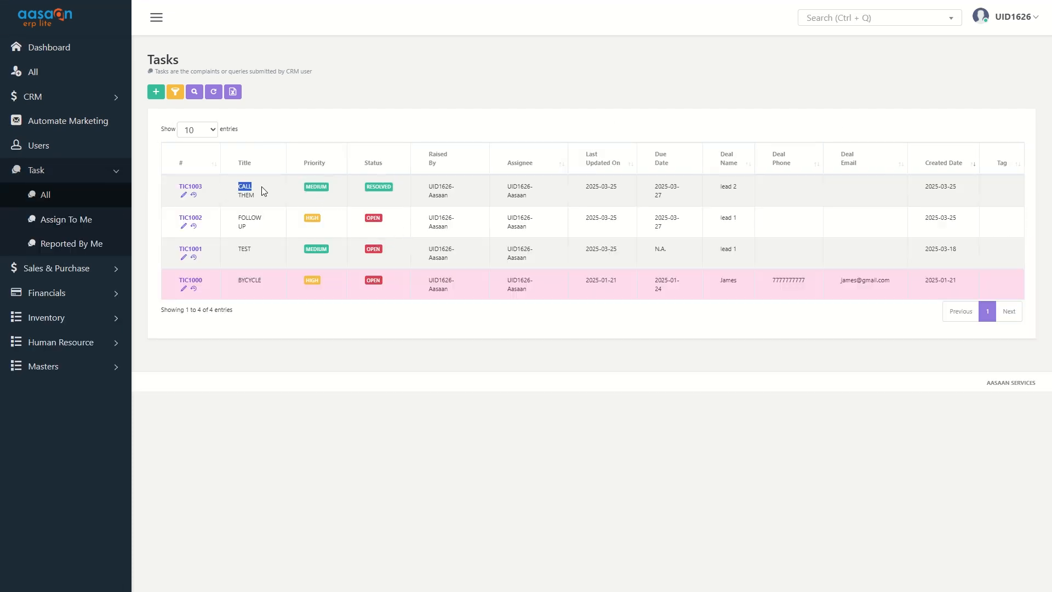
drag(429, 195, 523, 188)
click(412, 321)
click(378, 187)
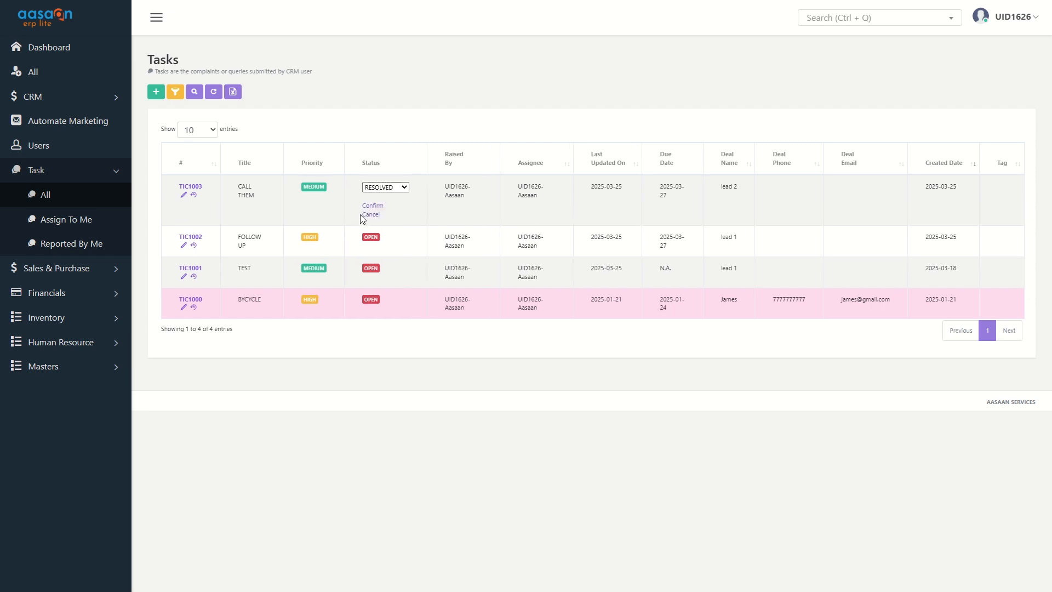
click(363, 215)
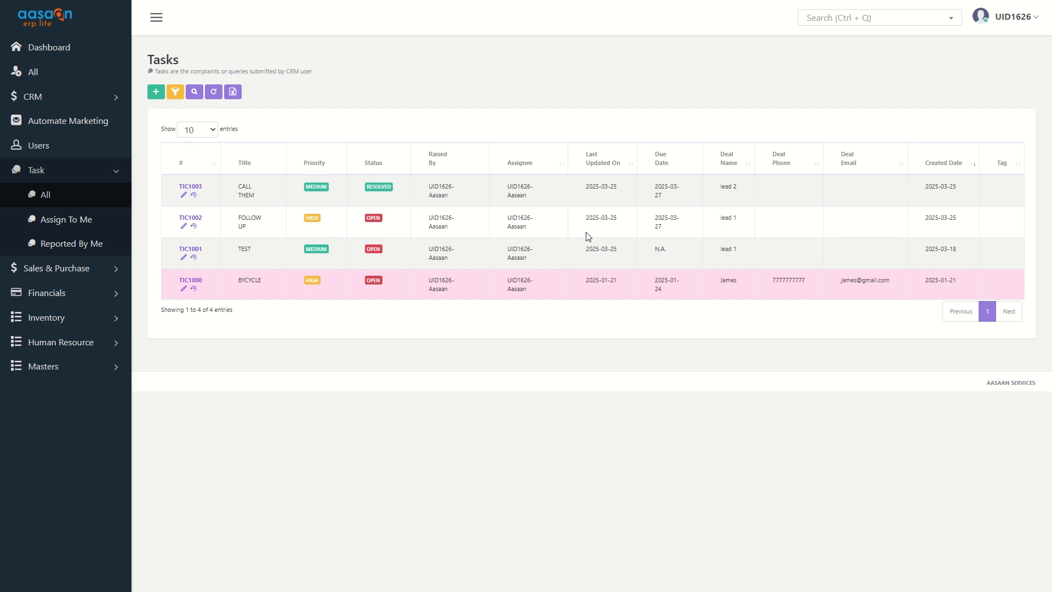